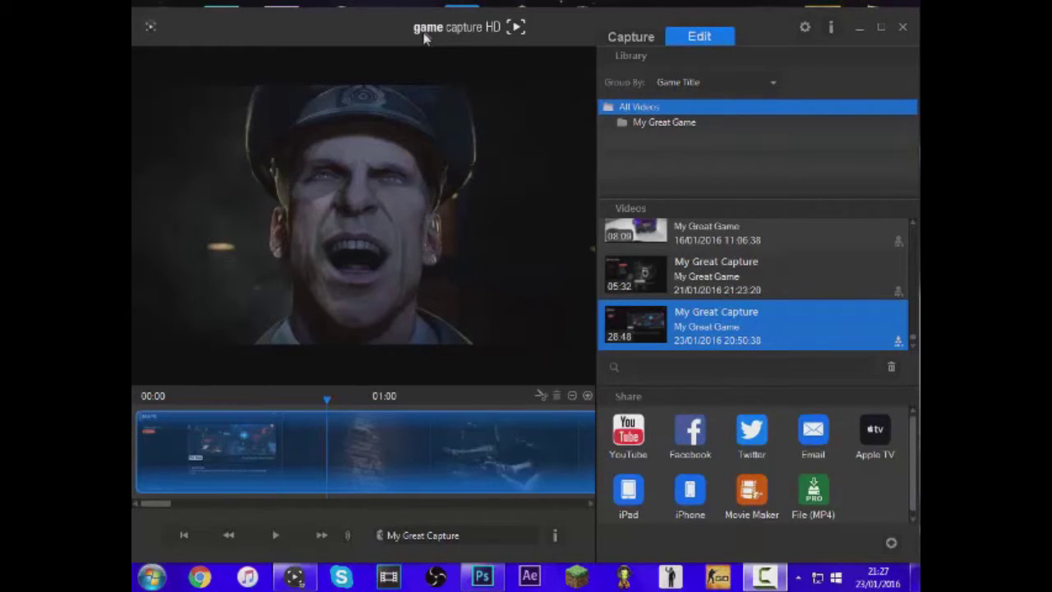
Reposition the capture window and its sharing options to reveal the desktop.
mouse_move(422, 37)
mouse_down()
mouse_move(418, 6)
mouse_move(422, 29)
mouse_up()
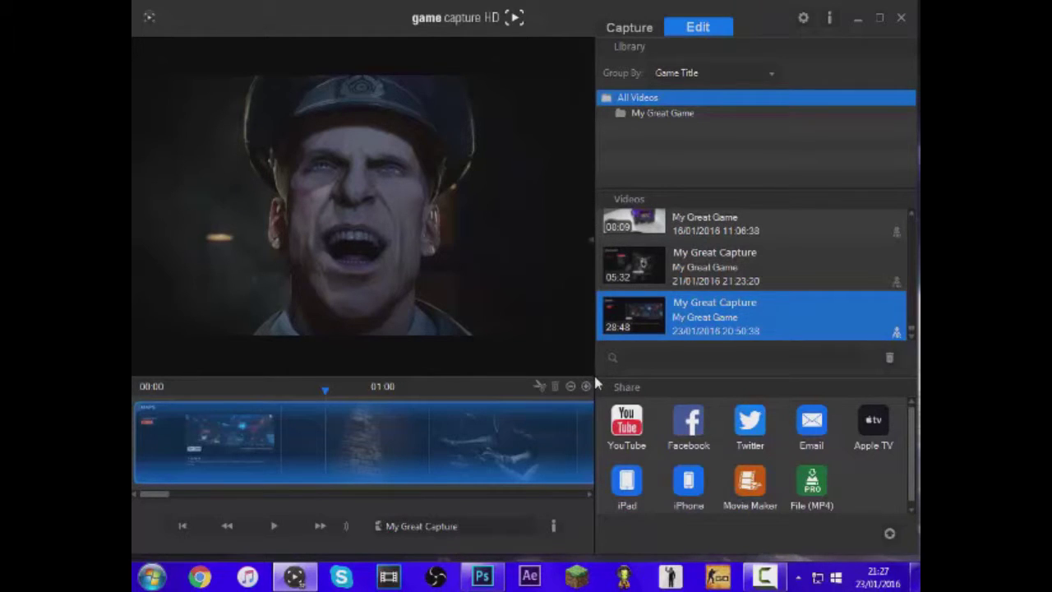
drag(612, 374, 615, 369)
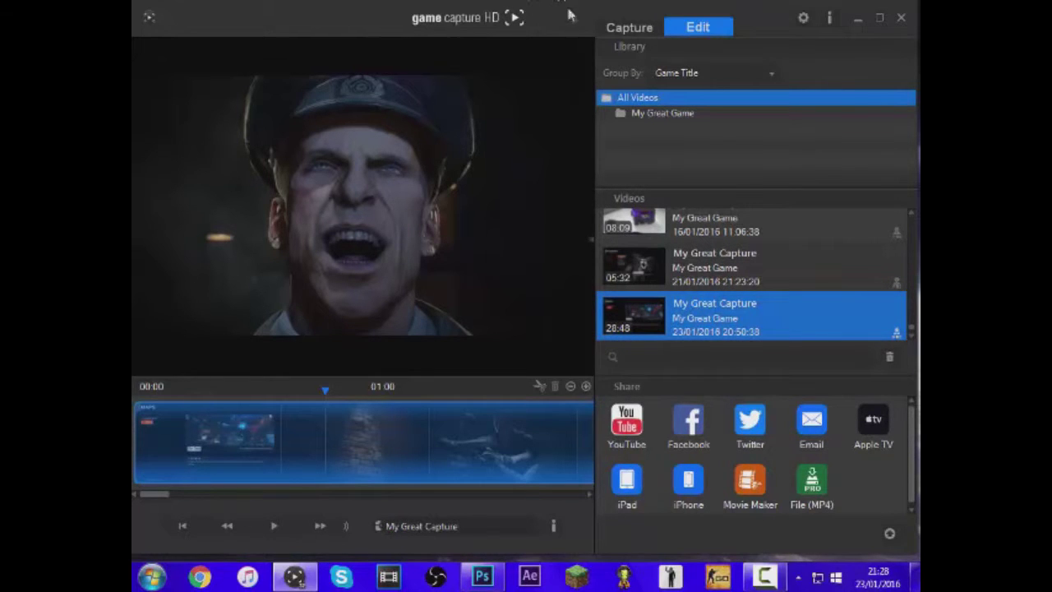
drag(573, 16, 615, 24)
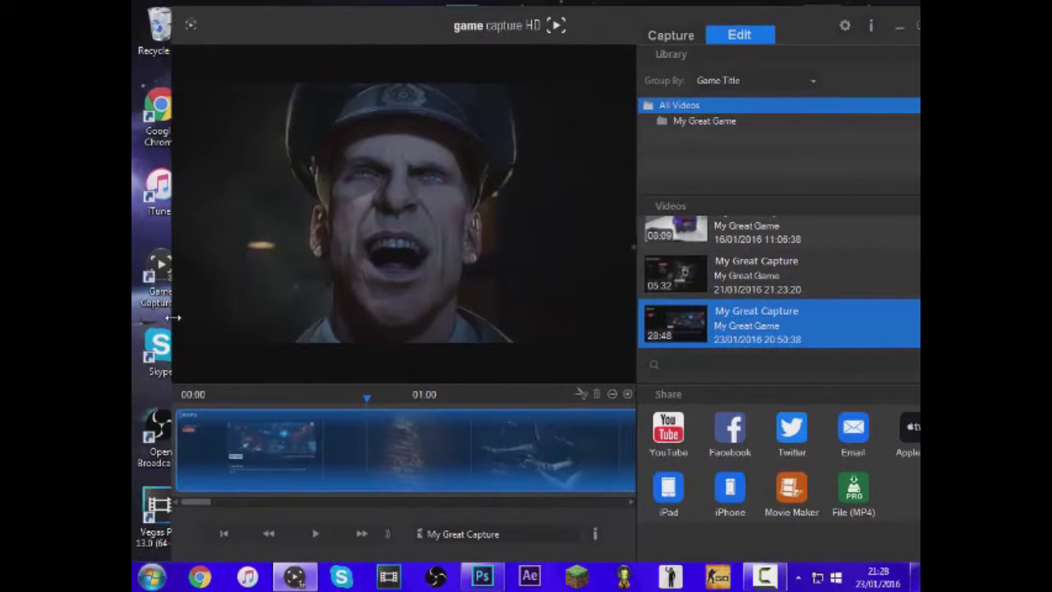
drag(183, 318, 163, 317)
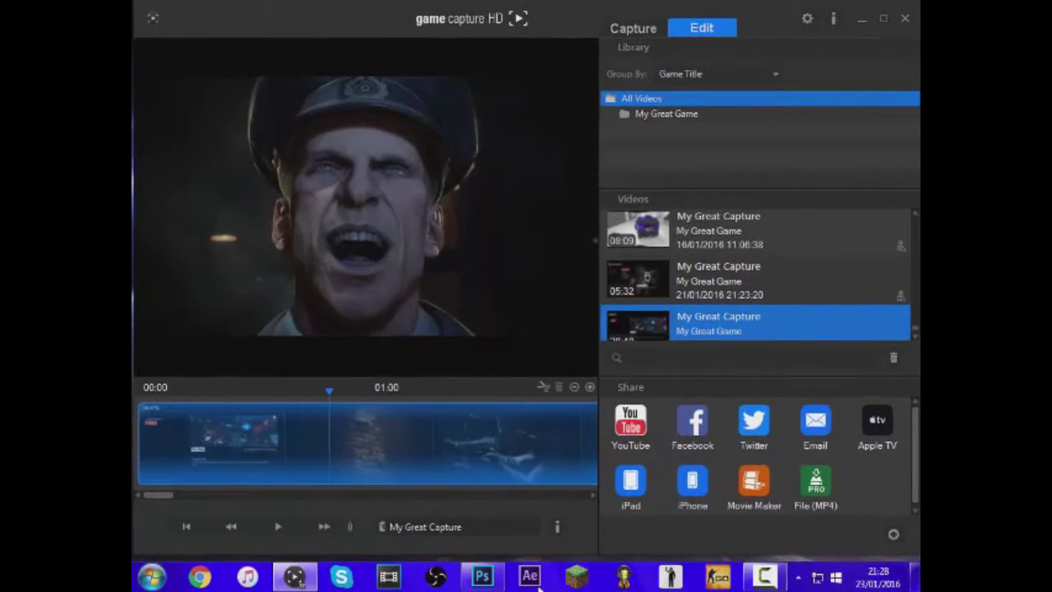
Resize the soldier snapshot with linked proportions, width 1280 and height 720 px, giving 1284 × 720.
click(483, 576)
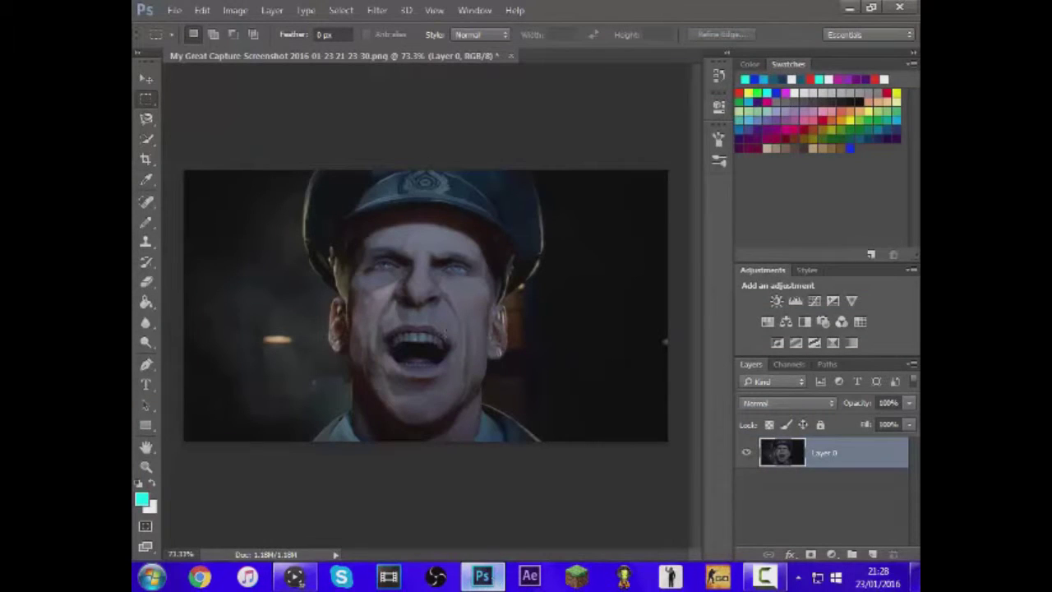
click(237, 10)
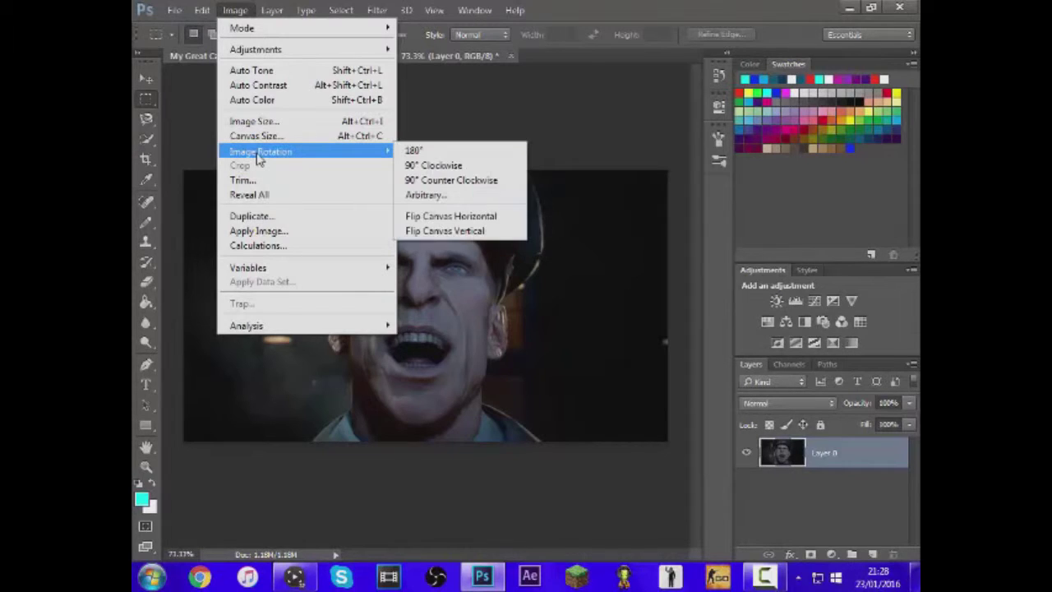
click(261, 123)
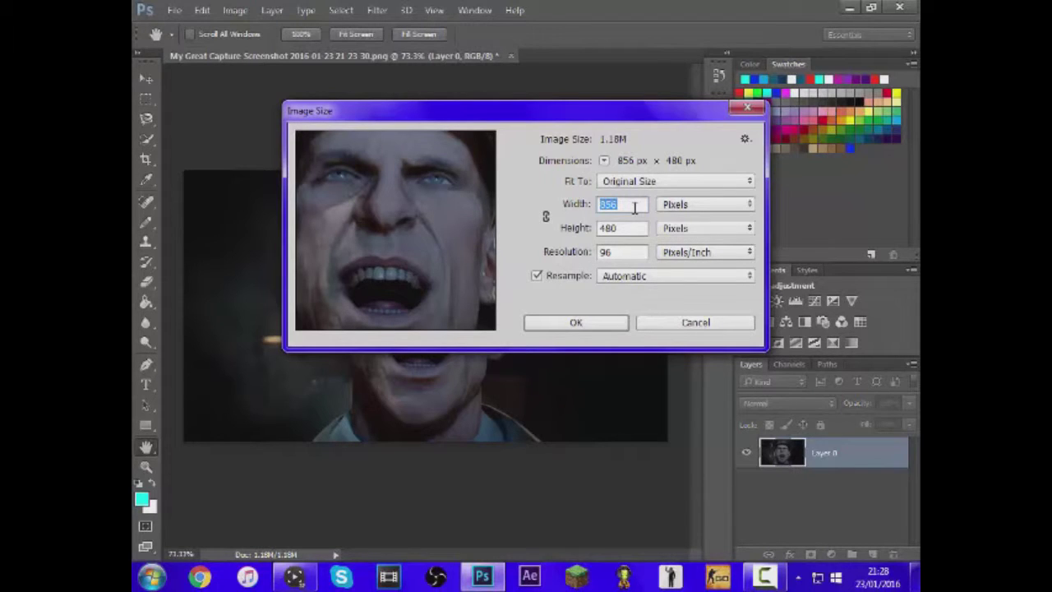
key(BackSpace)
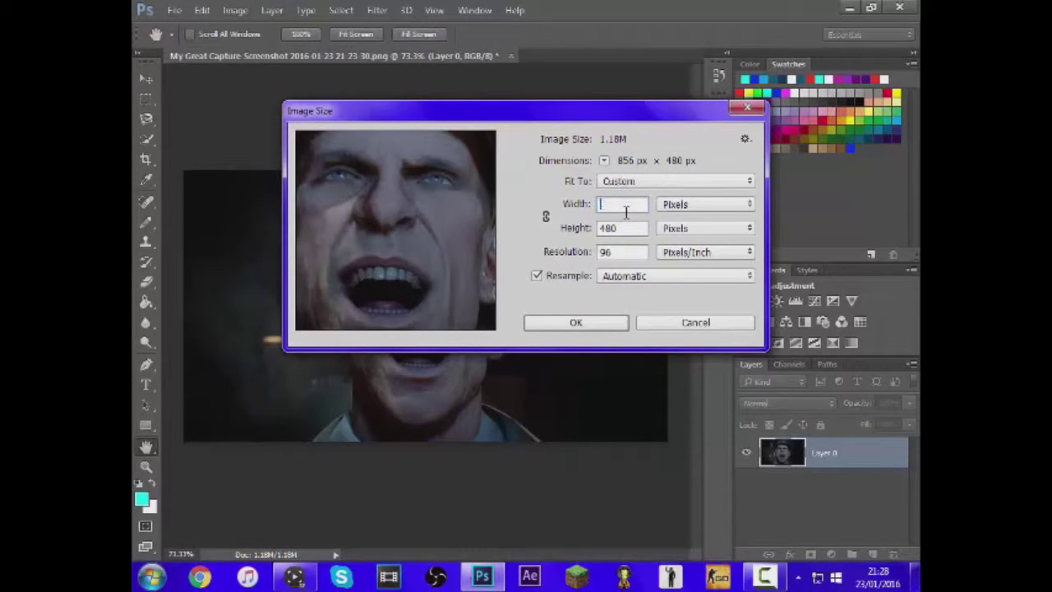
text(12)
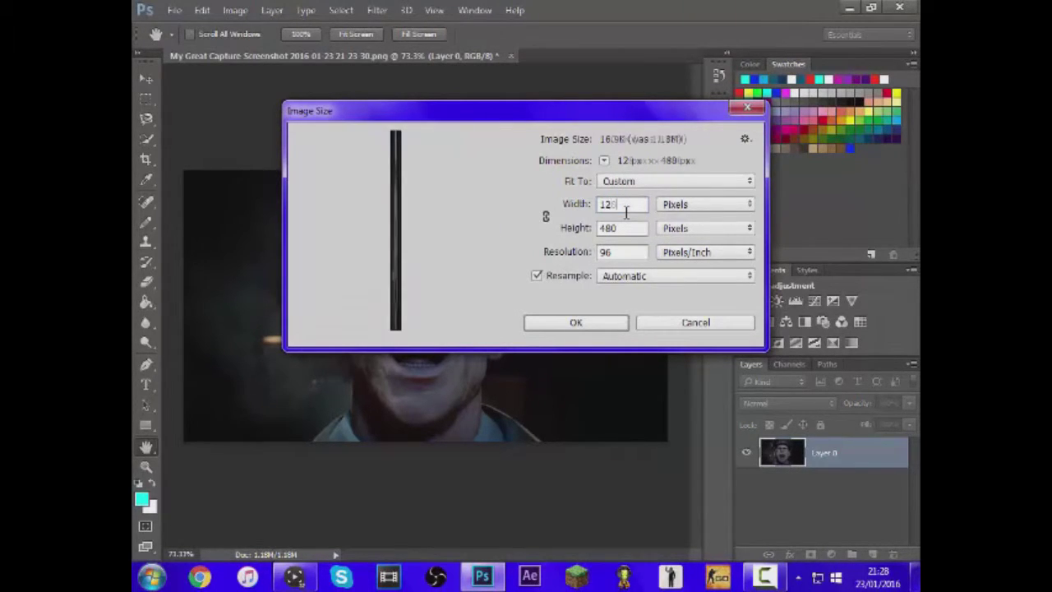
text(80)
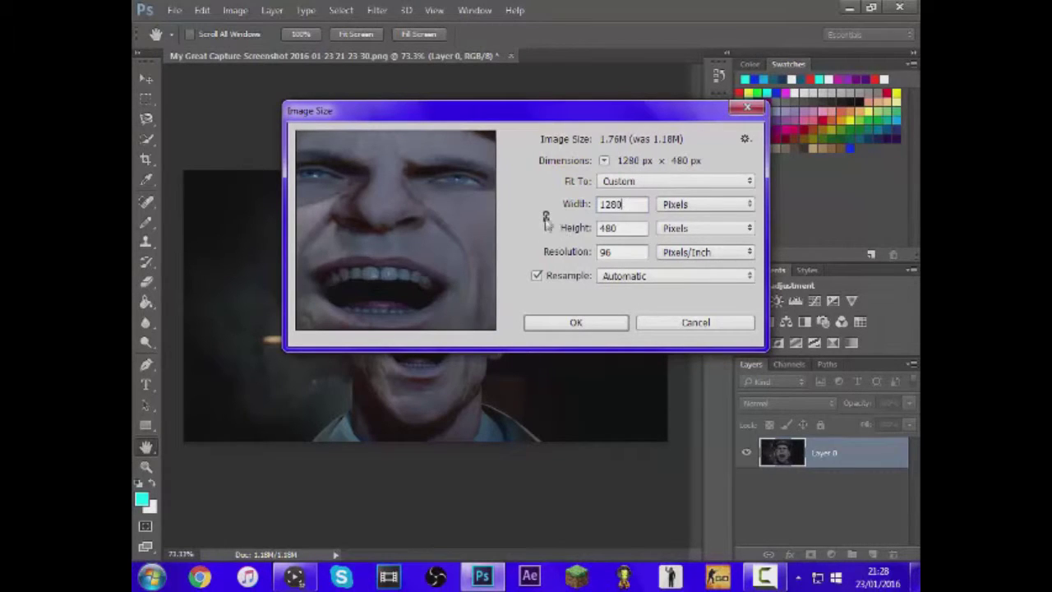
click(546, 216)
click(629, 226)
key(BackSpace)
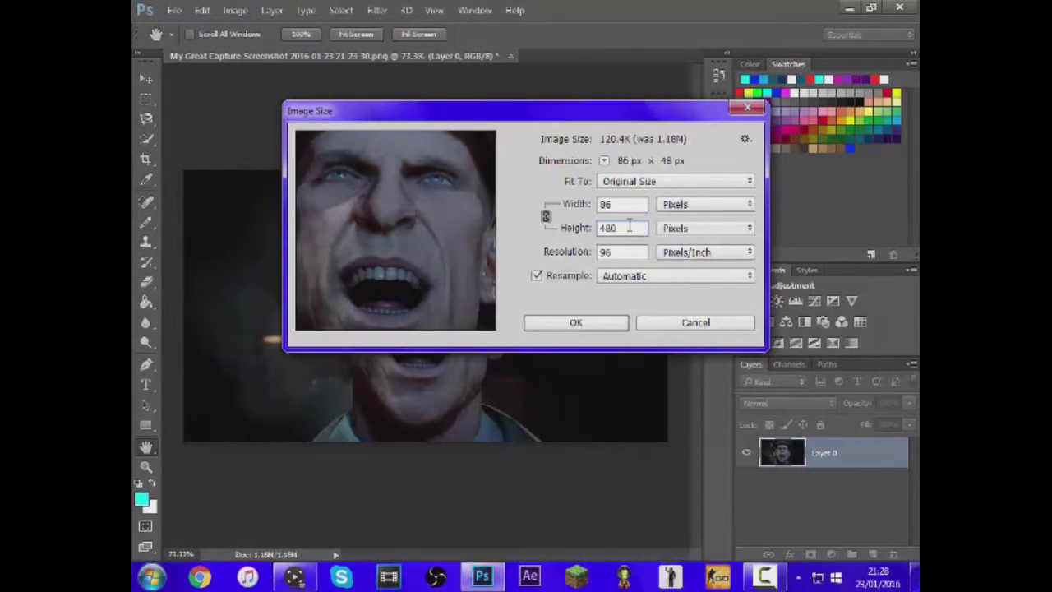
key(BackSpace)
key(BackSpace)
text(7)
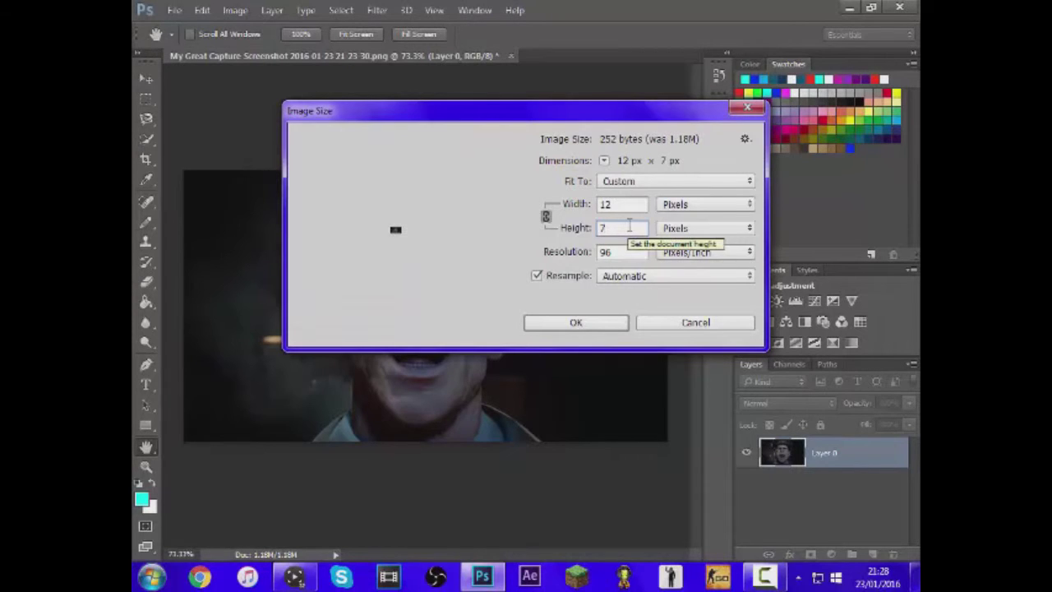
text(20)
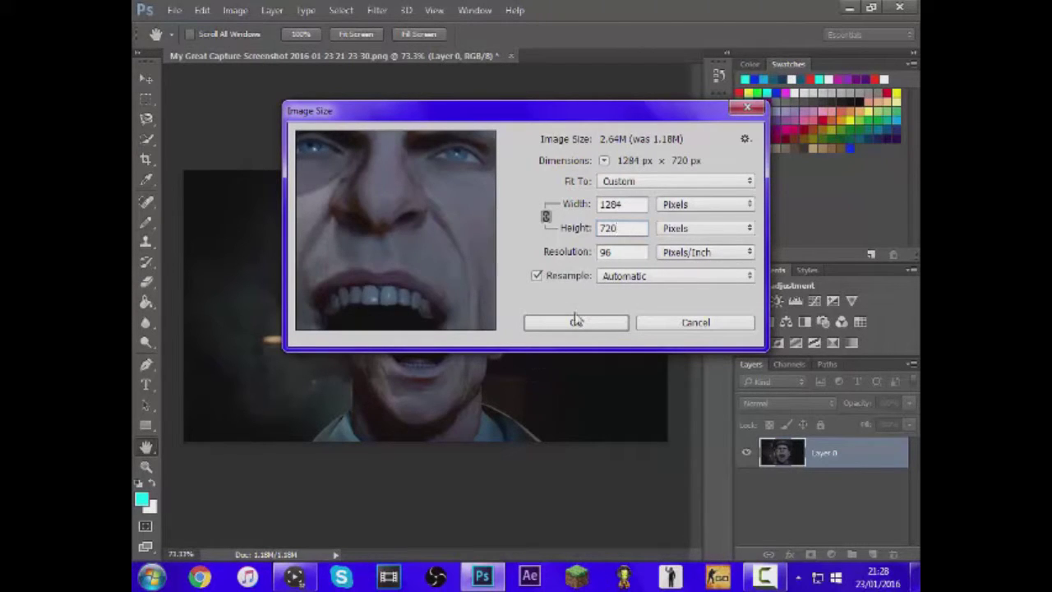
click(575, 323)
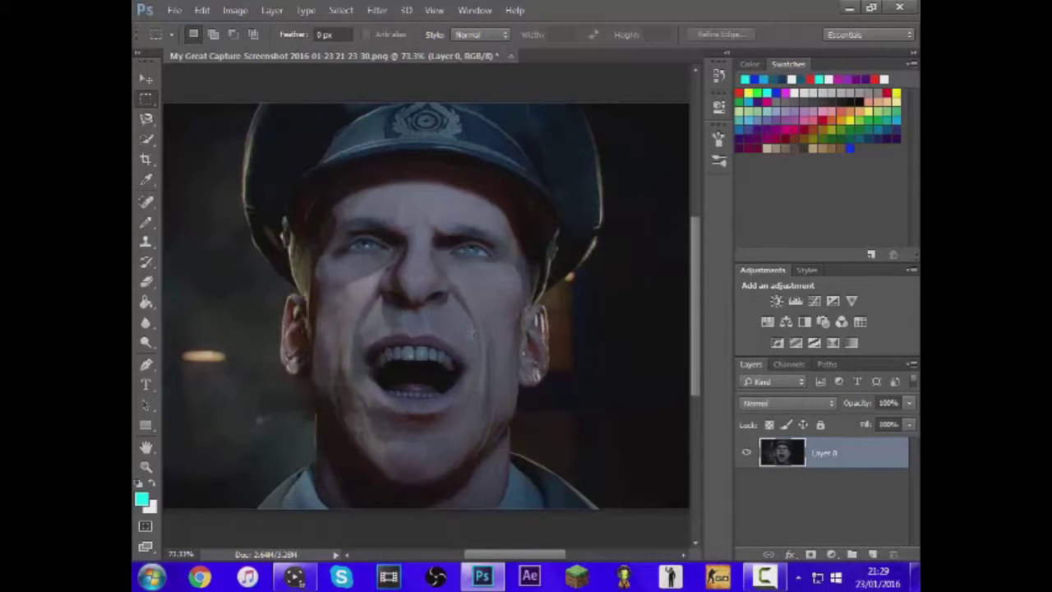
scroll(474, 334, down, 2)
scroll(475, 335, down, 2)
scroll(475, 335, down, 1)
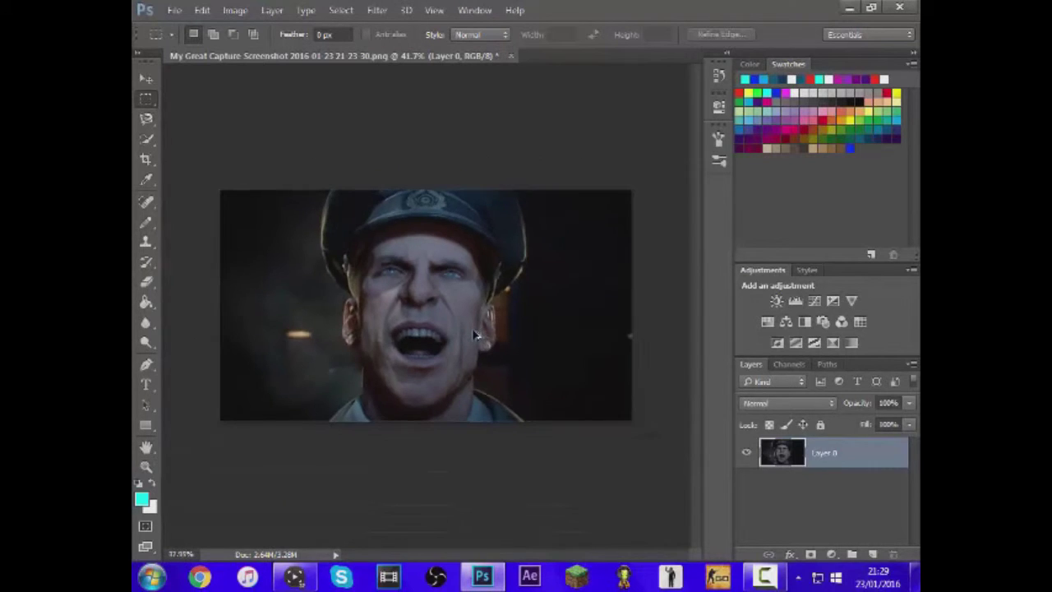
scroll(474, 335, up, 1)
scroll(476, 337, up, 1)
scroll(477, 340, down, 1)
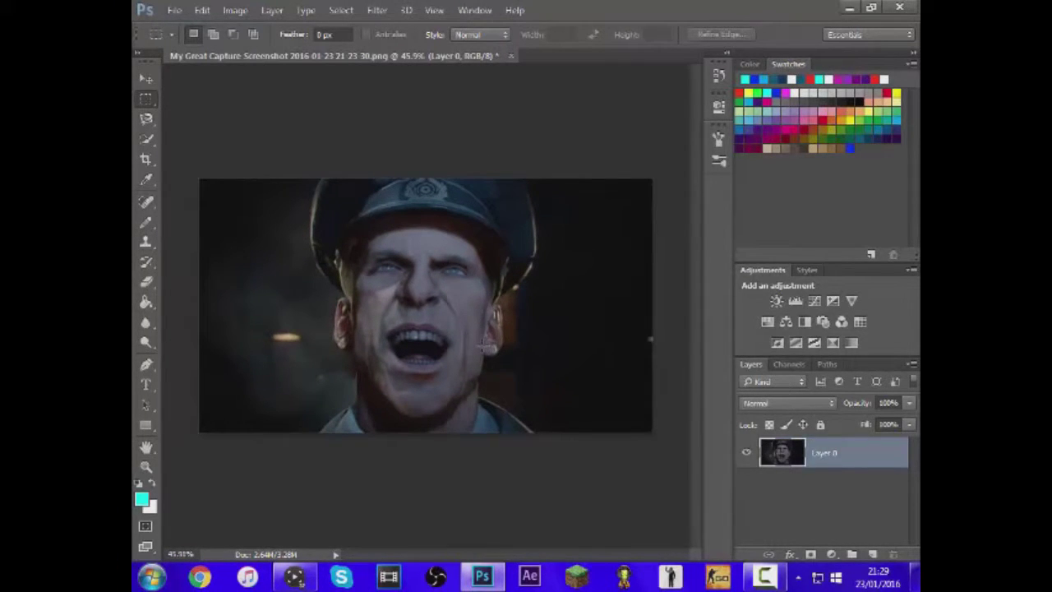
click(145, 384)
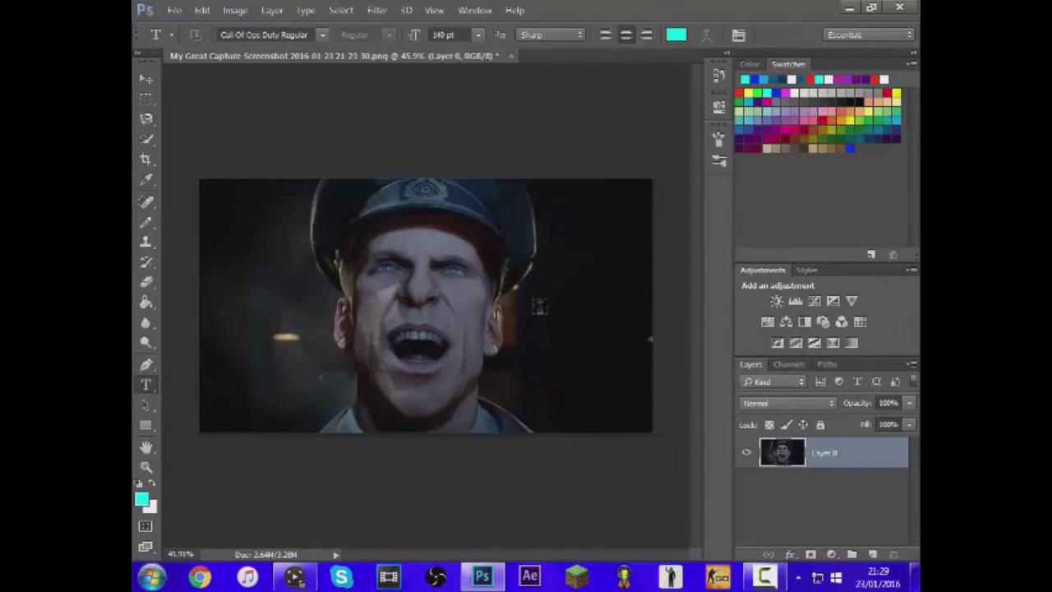
Place 'EG' text over the soldier's forehead and colour all letters cyan.
click(575, 304)
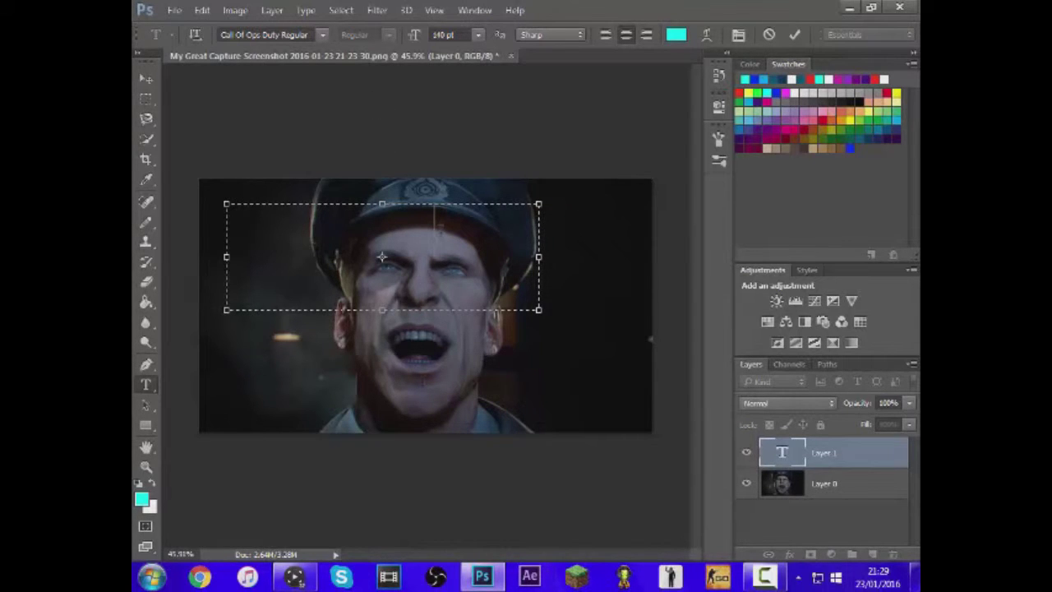
key(ctrl+a)
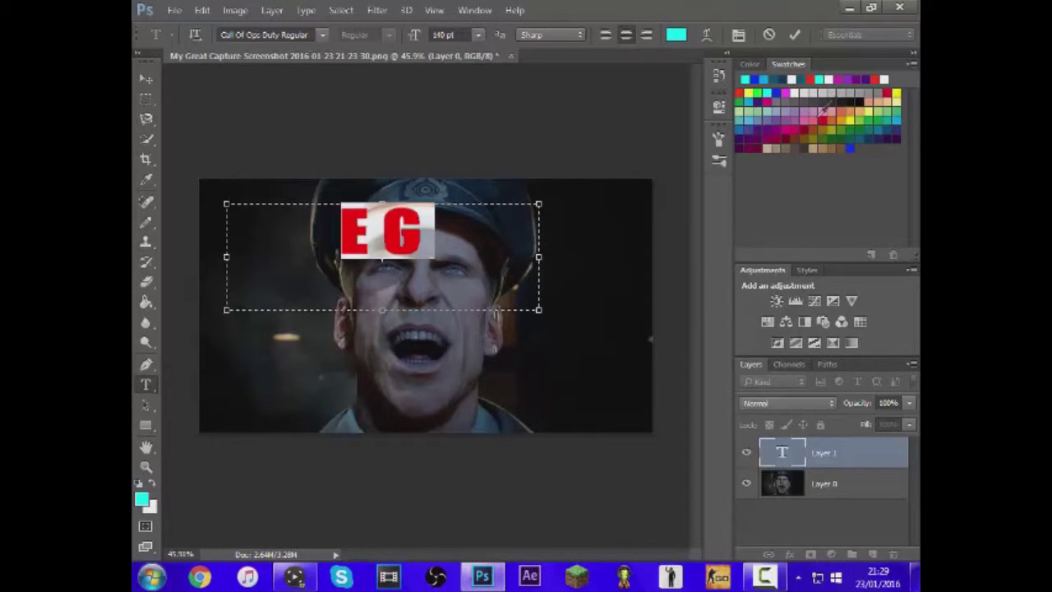
click(448, 231)
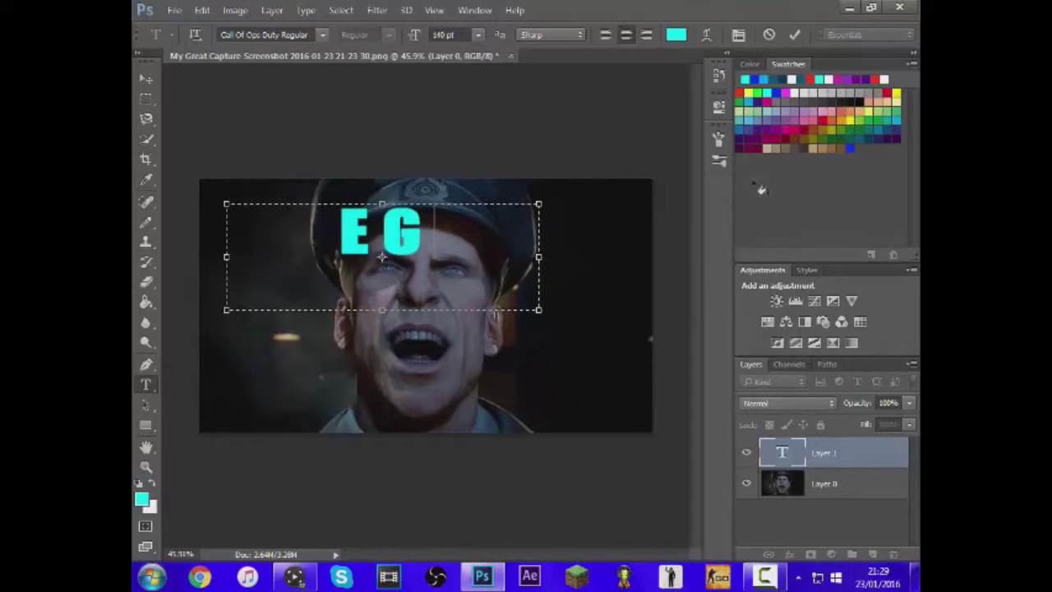